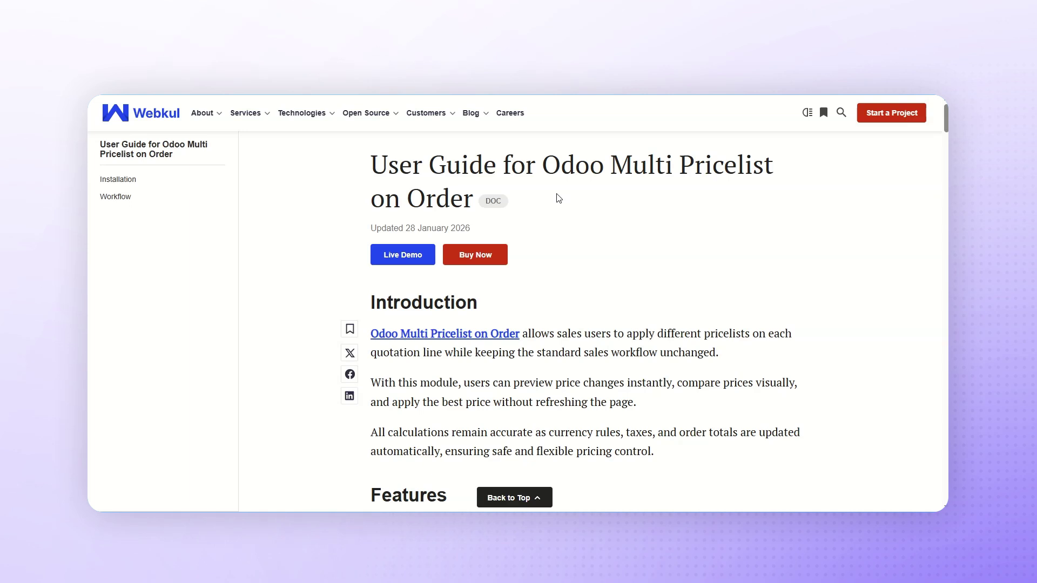
# Review the features and installation sections of the Odoo Multi Pricelist on Order user guide
pyautogui.scroll(-6, 559, 199)
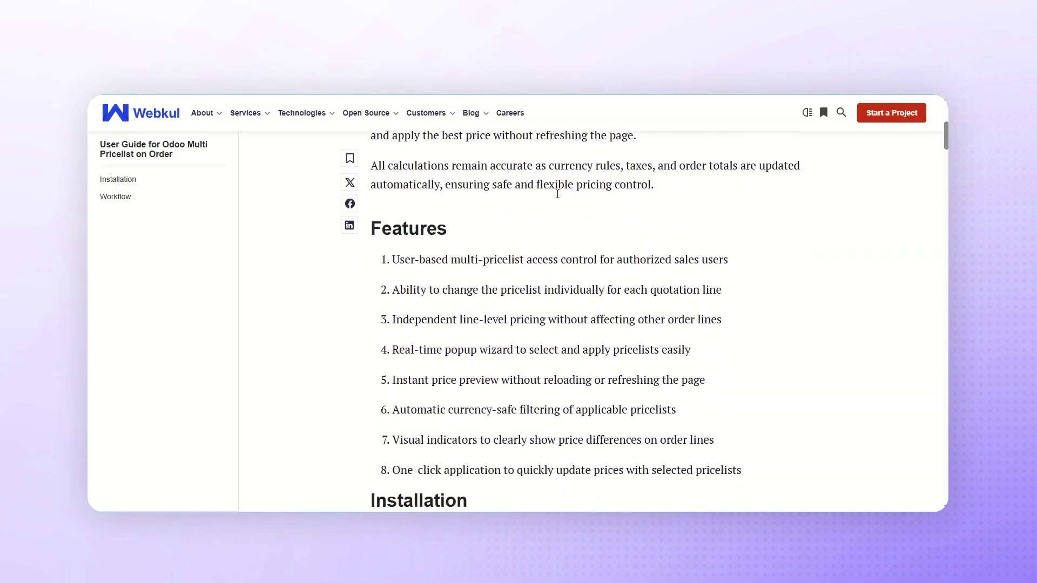
pyautogui.scroll(-1, 558, 193)
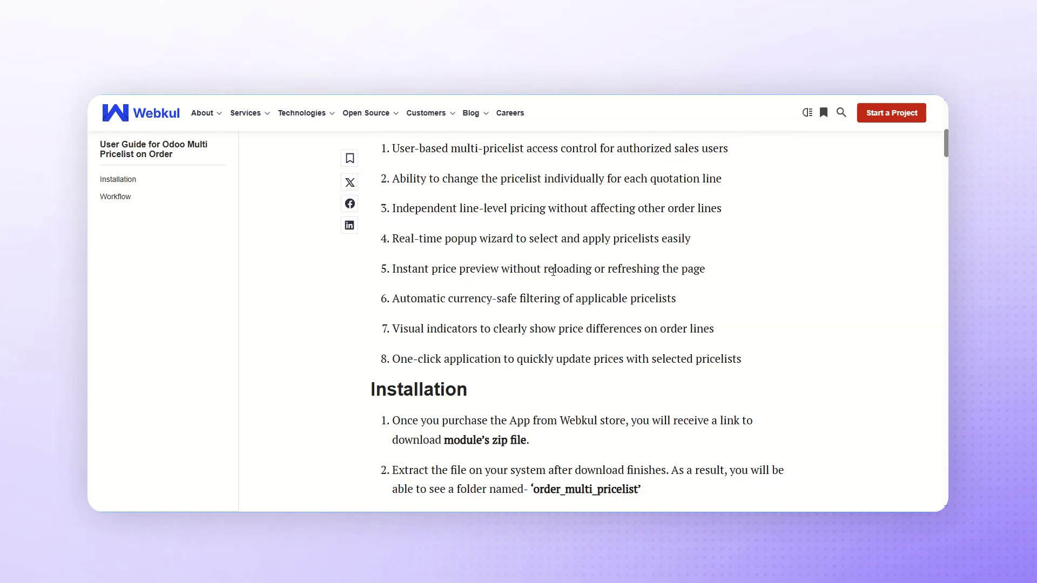
pyautogui.scroll(7, 523, 269)
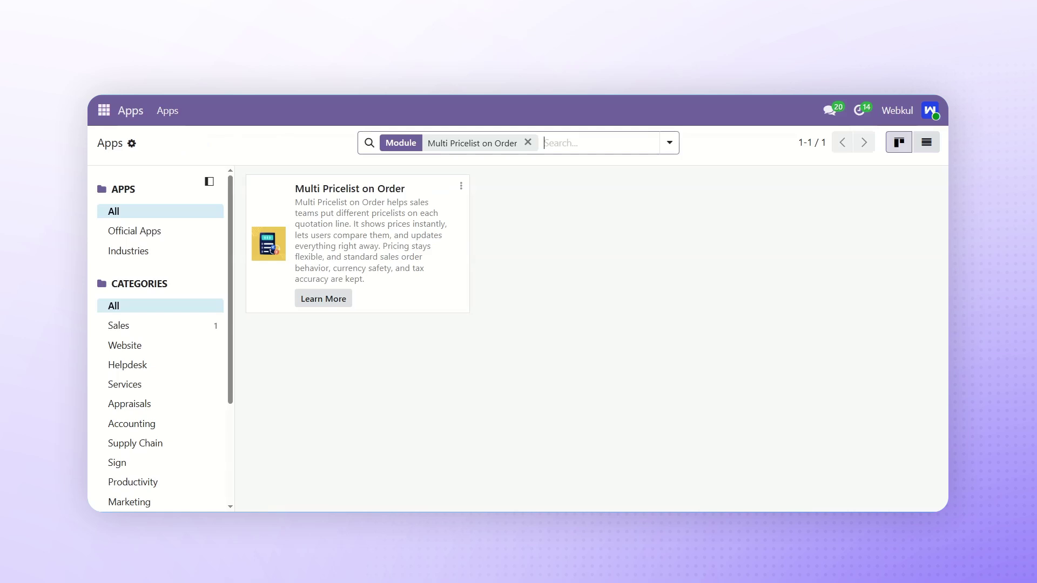
# Create a new pricelist in the Sales app of Odoo and name it "public pricelist"
pyautogui.click(104, 110)
pyautogui.click(113, 159)
pyautogui.click(264, 110)
pyautogui.click(274, 176)
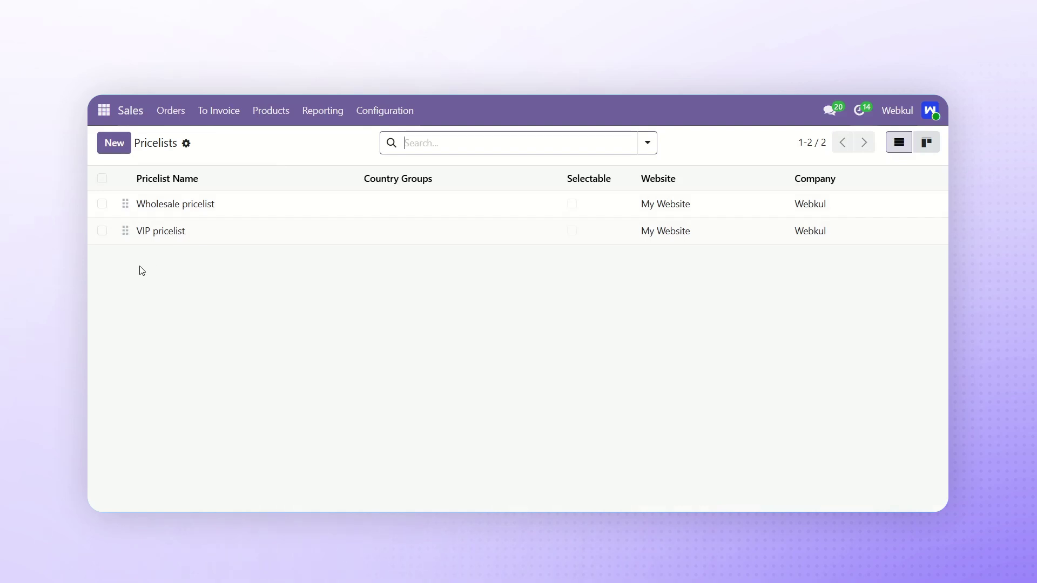
pyautogui.click(115, 148)
pyautogui.write('public pricelist')
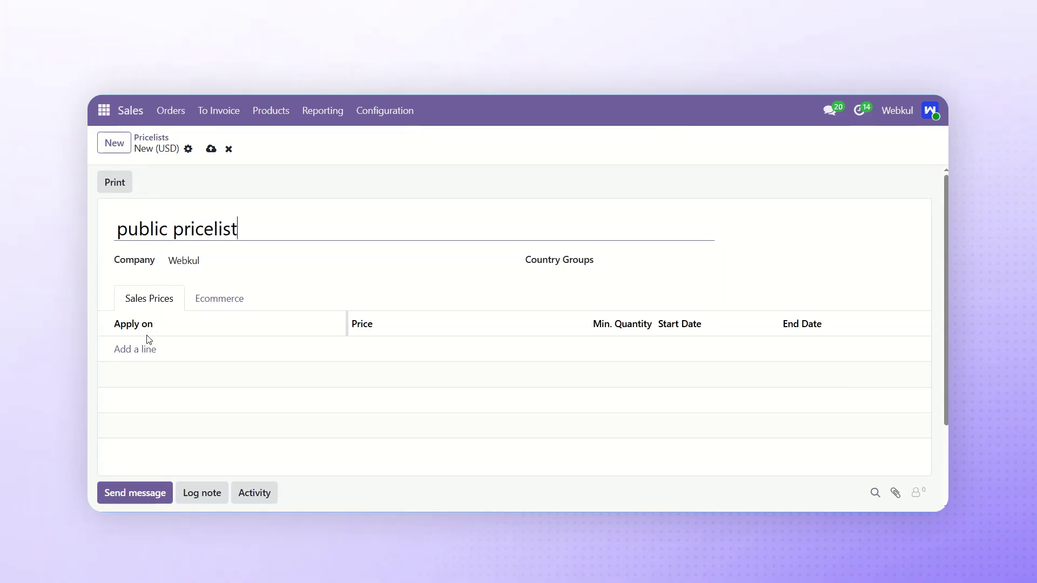
# Add a pricelist rule for Cabinet with Doors with a fixed price of 140
pyautogui.click(143, 351)
pyautogui.click(270, 286)
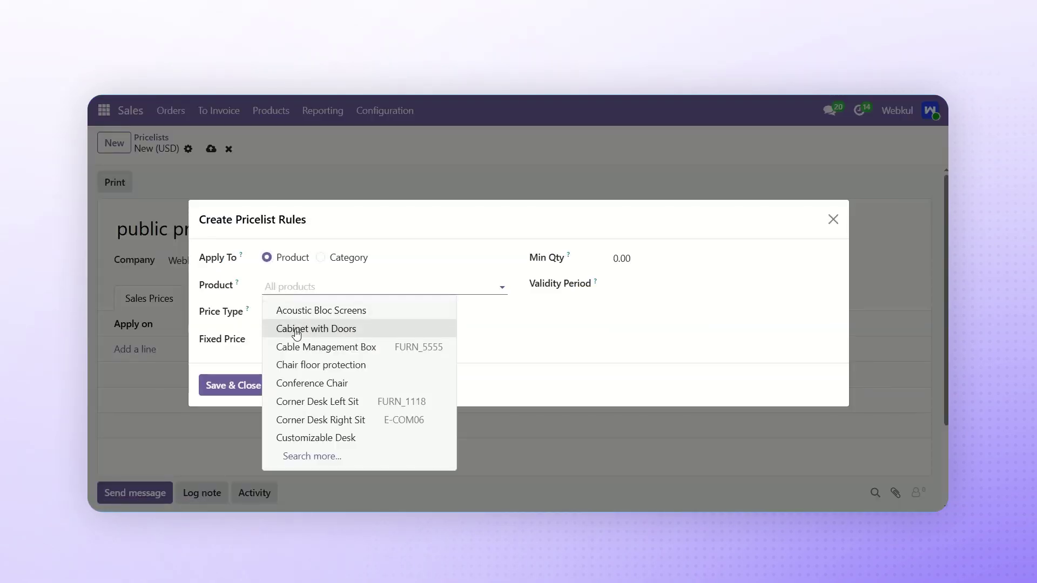
pyautogui.click(294, 326)
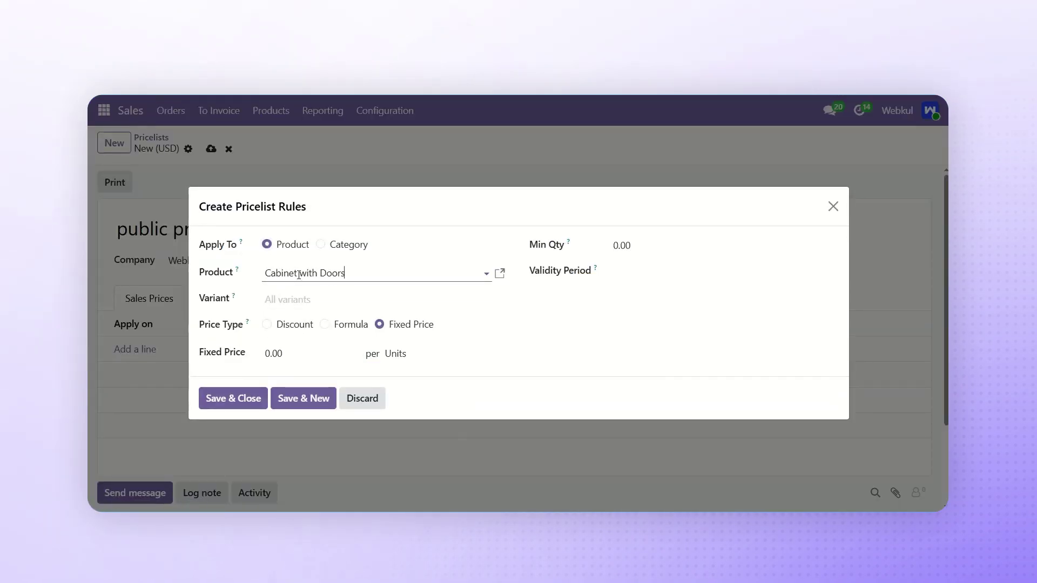
pyautogui.click(280, 356)
pyautogui.write('140')
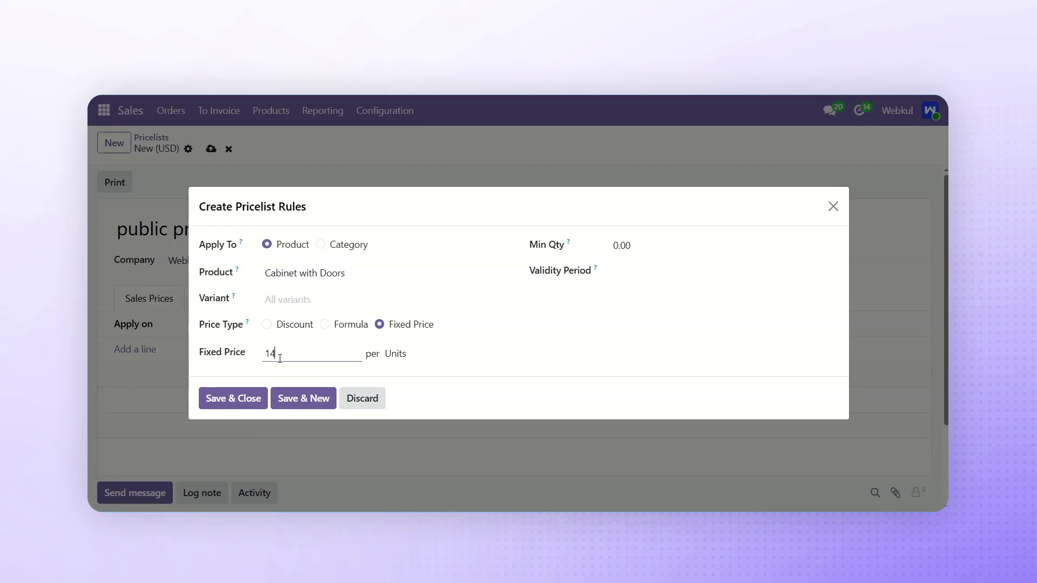
pyautogui.click(236, 400)
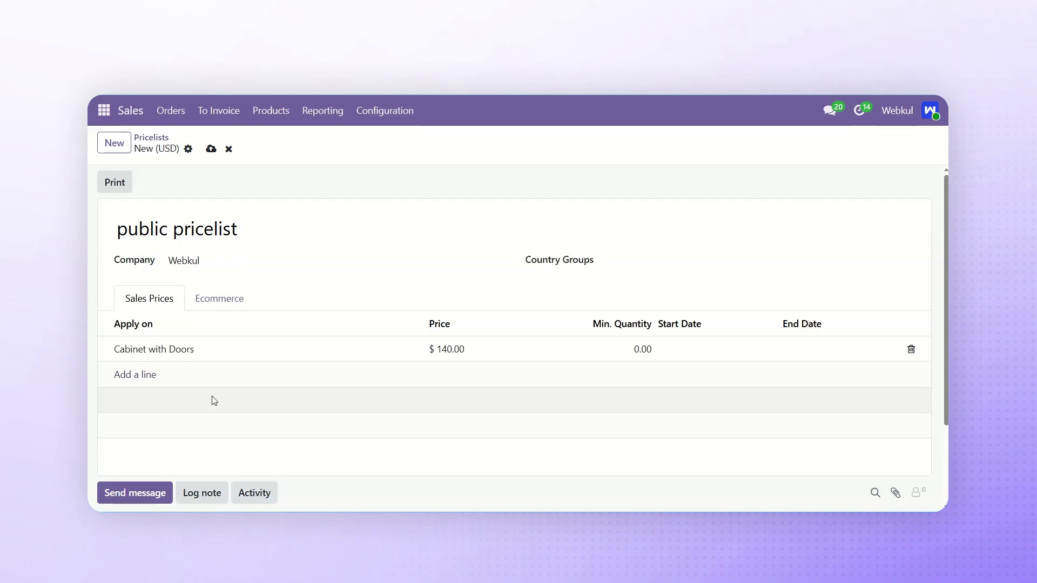
# Add a pricelist rule for the Cable Management Box with a fixed price of 100
pyautogui.click(151, 378)
pyautogui.click(284, 289)
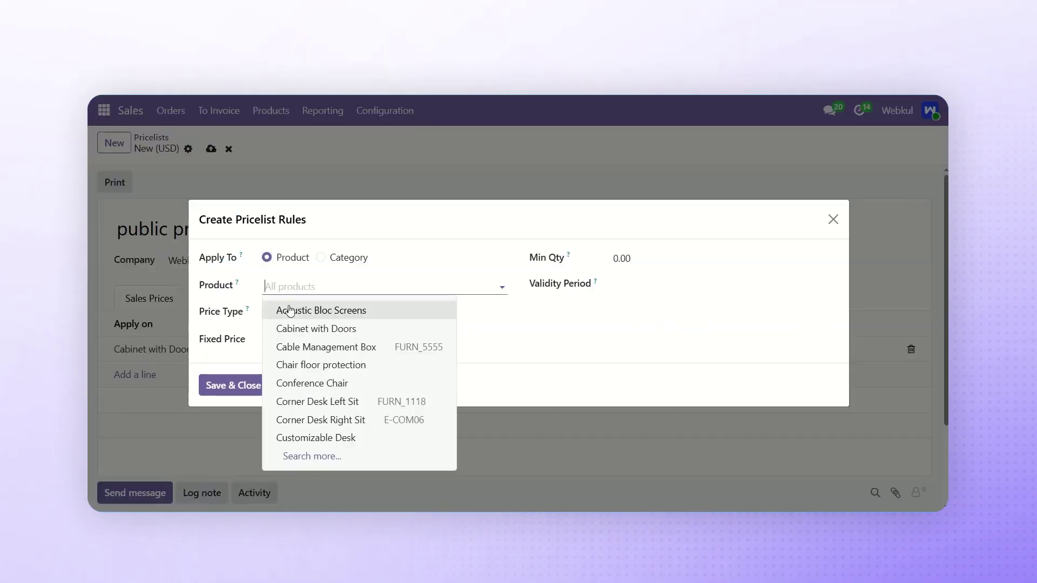
pyautogui.click(301, 347)
pyautogui.click(279, 340)
pyautogui.write('100')
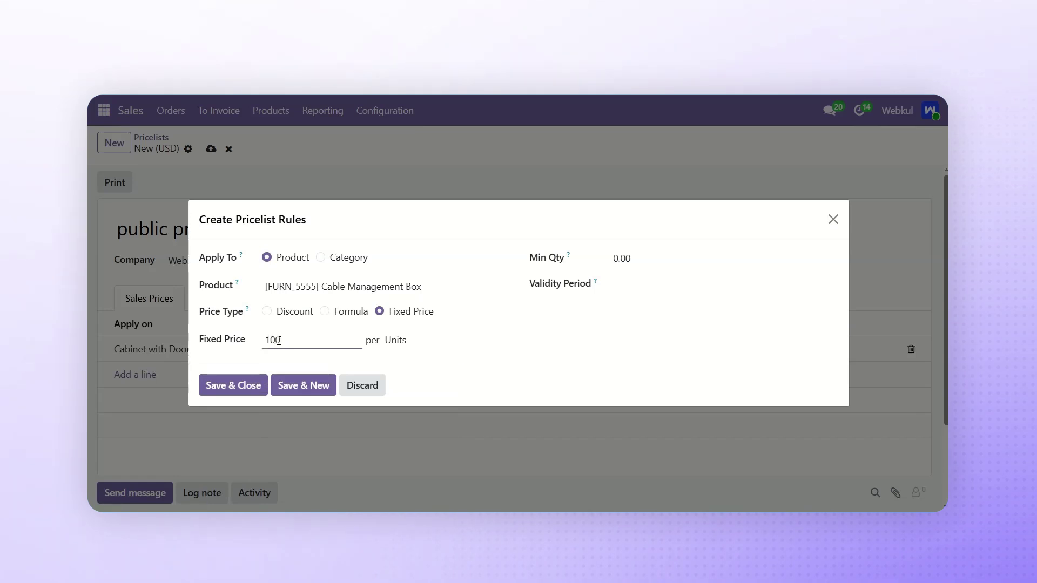
pyautogui.click(225, 383)
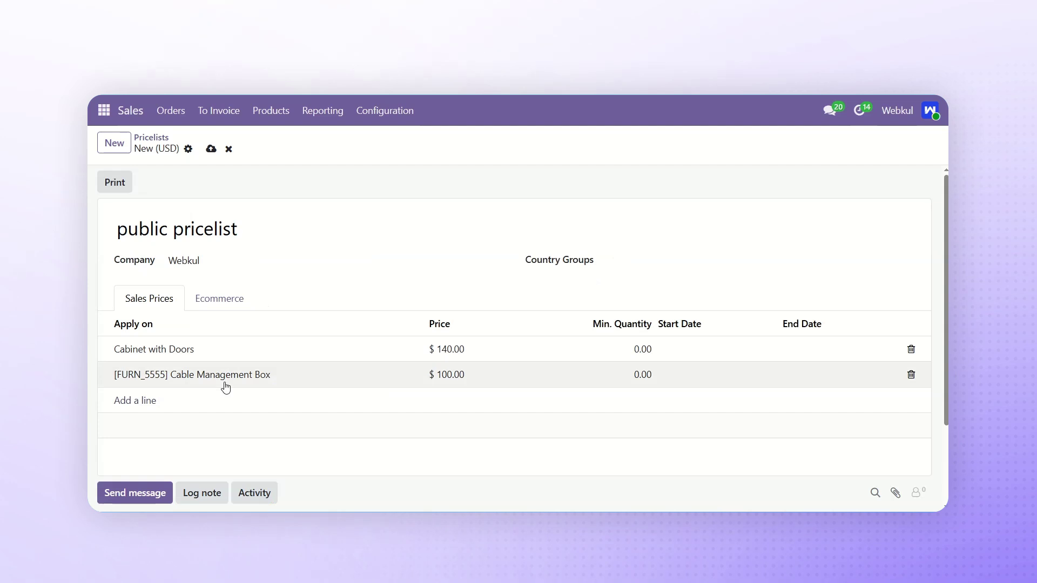
# Add a pricelist rule for Customizable Desk with a fixed price of 750 and save the pricelist
pyautogui.click(160, 403)
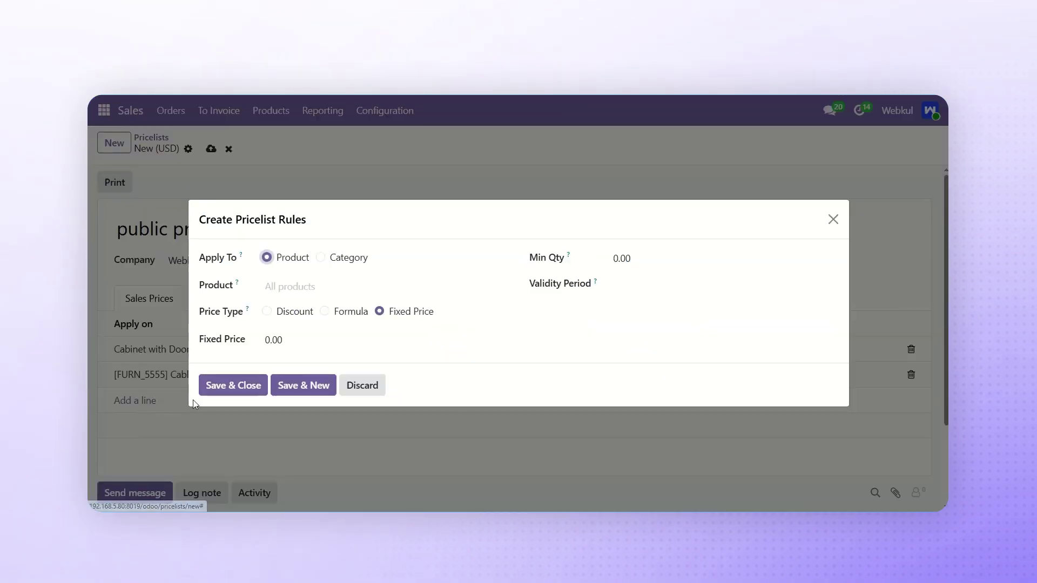
pyautogui.click(289, 286)
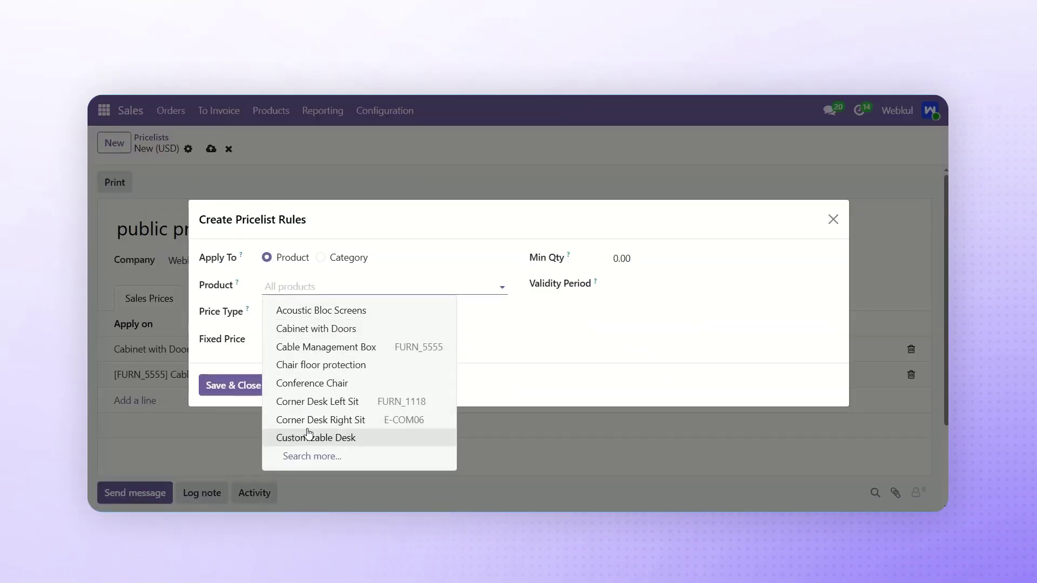
pyautogui.click(308, 438)
pyautogui.click(273, 354)
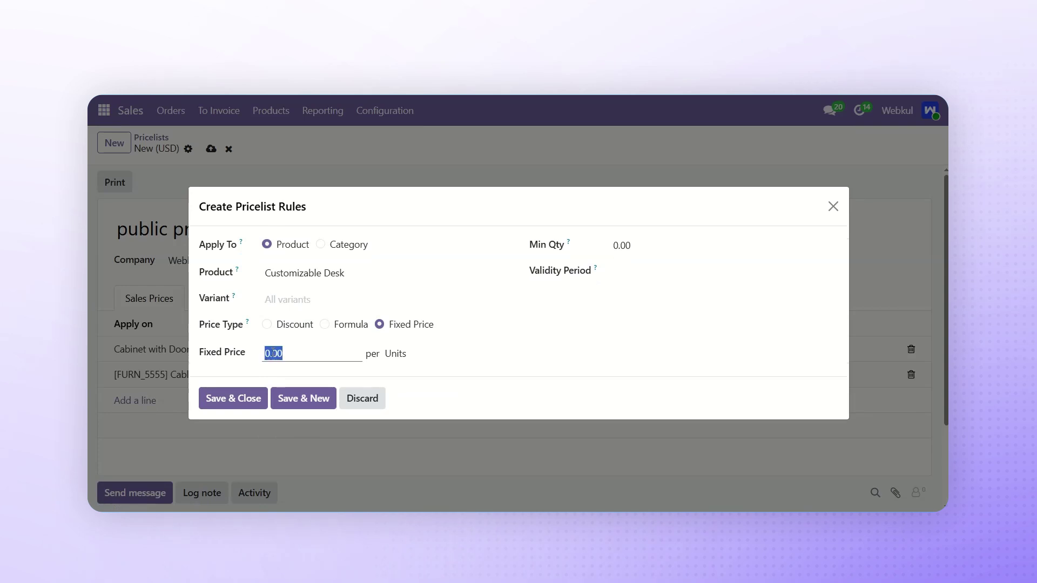
pyautogui.write('750')
pyautogui.click(236, 400)
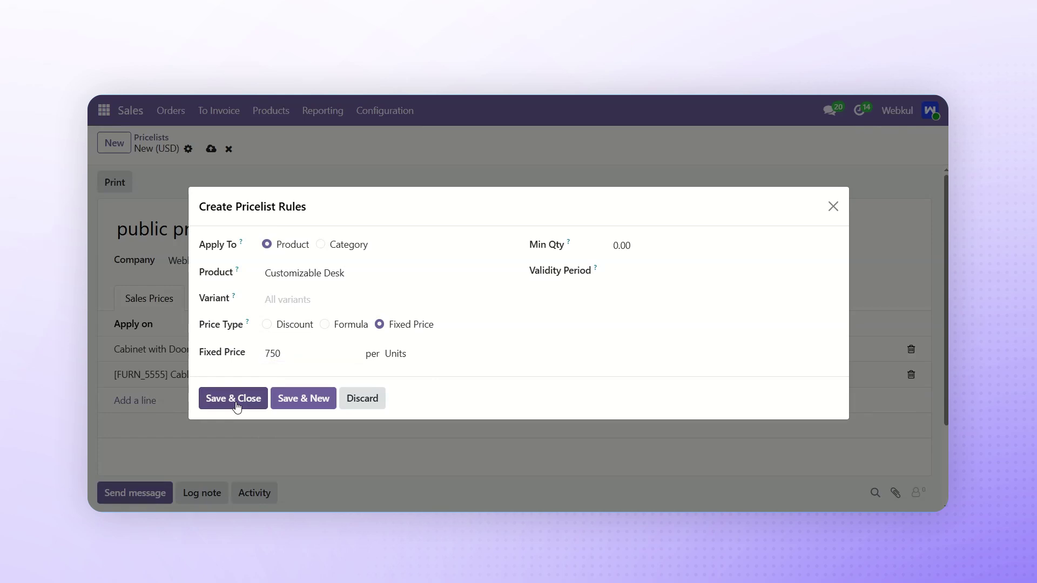
pyautogui.click(211, 149)
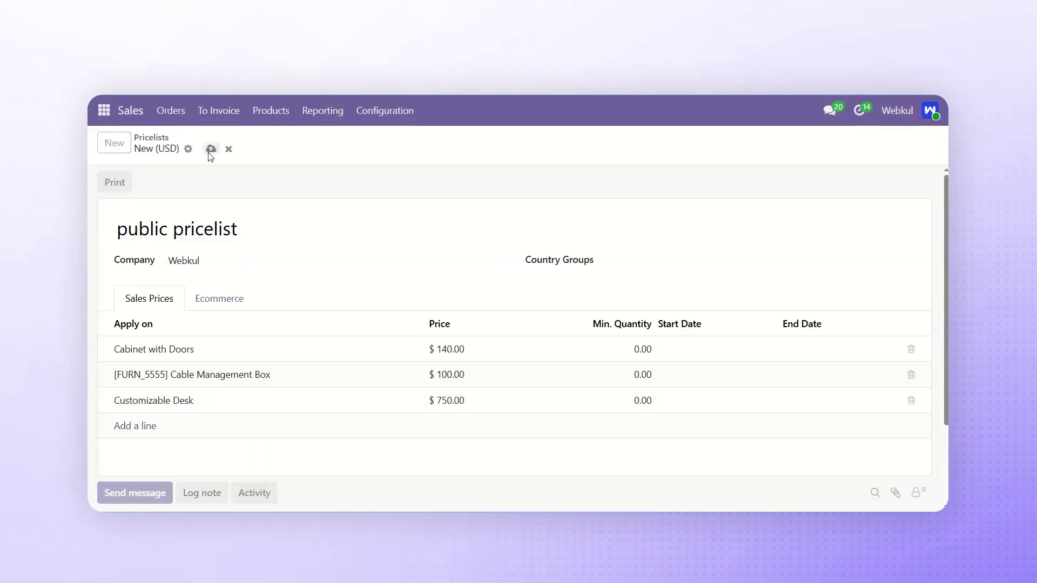
# Create a new sales quotation for the customer Webkul Software Pvt Ltd
pyautogui.click(104, 116)
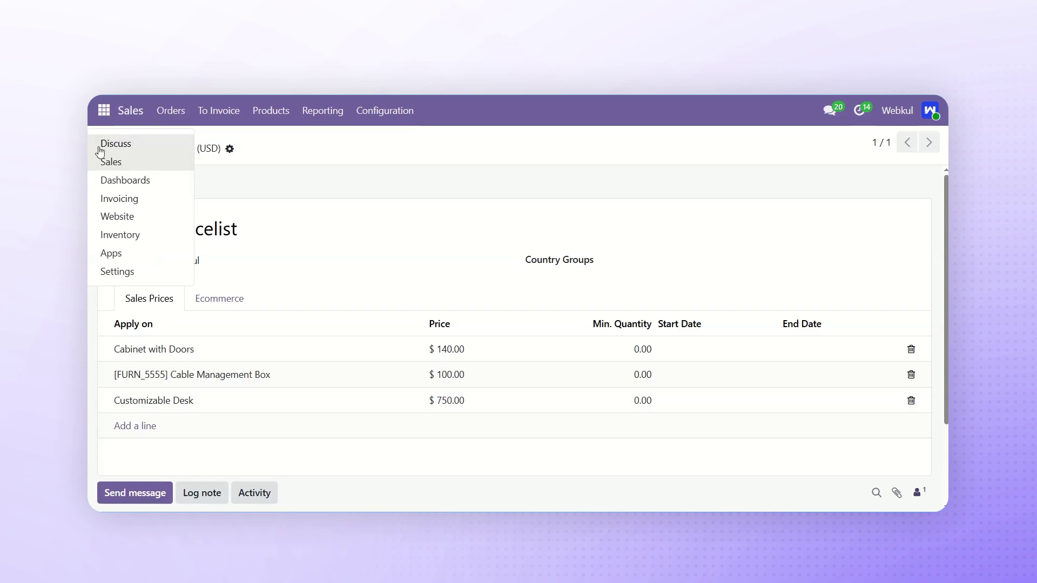
pyautogui.click(106, 164)
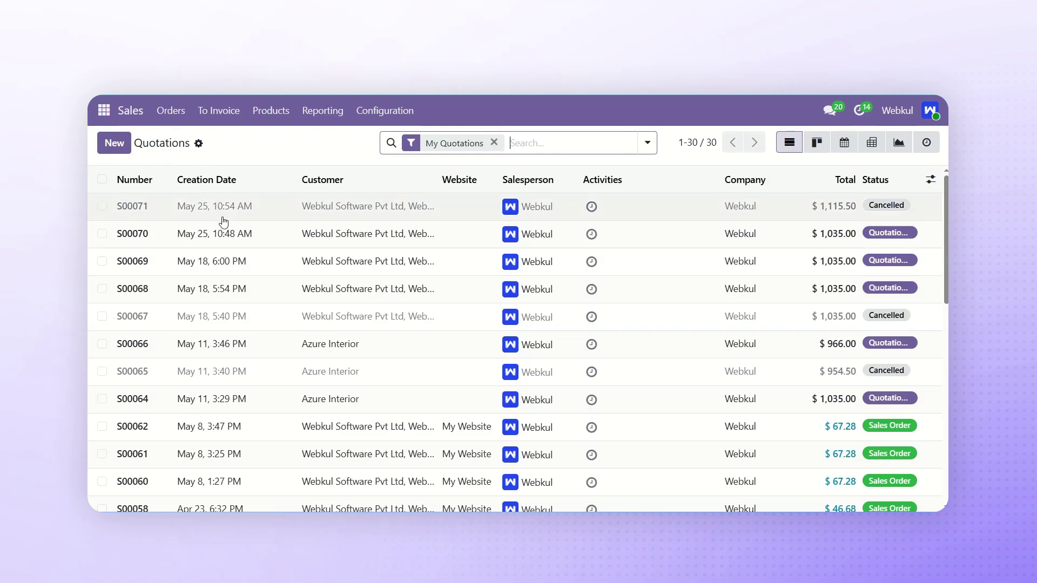
pyautogui.click(111, 144)
pyautogui.click(221, 256)
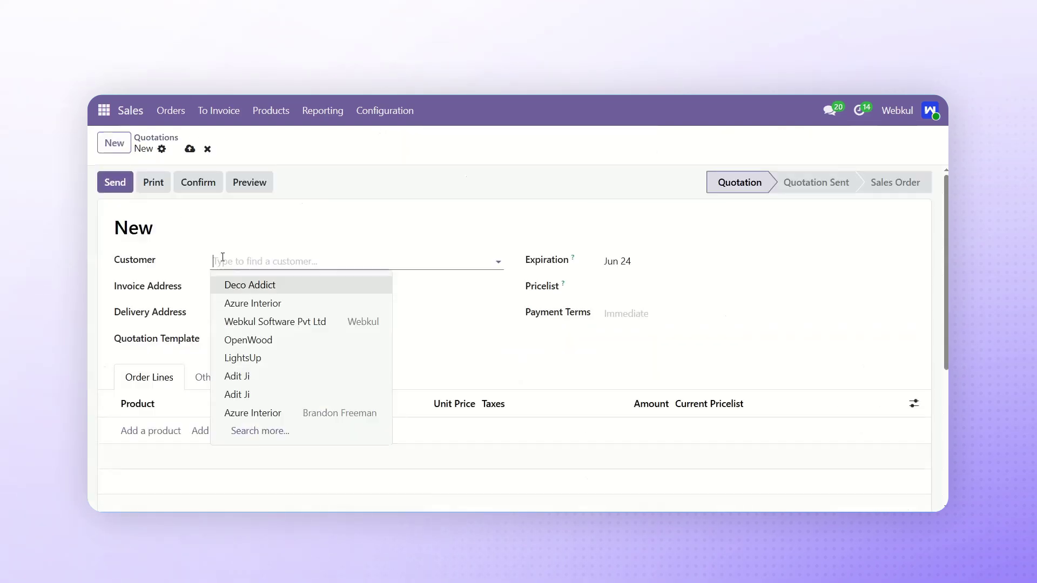
pyautogui.click(261, 322)
# Add Cabinet with Doors in White to the quotation's order lines with quantity 1
pyautogui.scroll(-2, 167, 313)
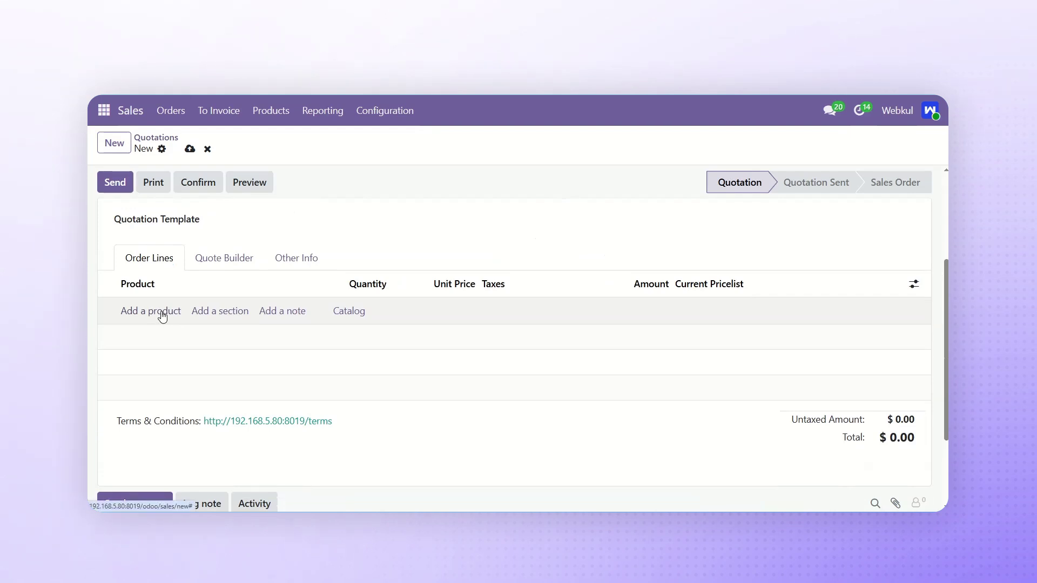
pyautogui.click(162, 316)
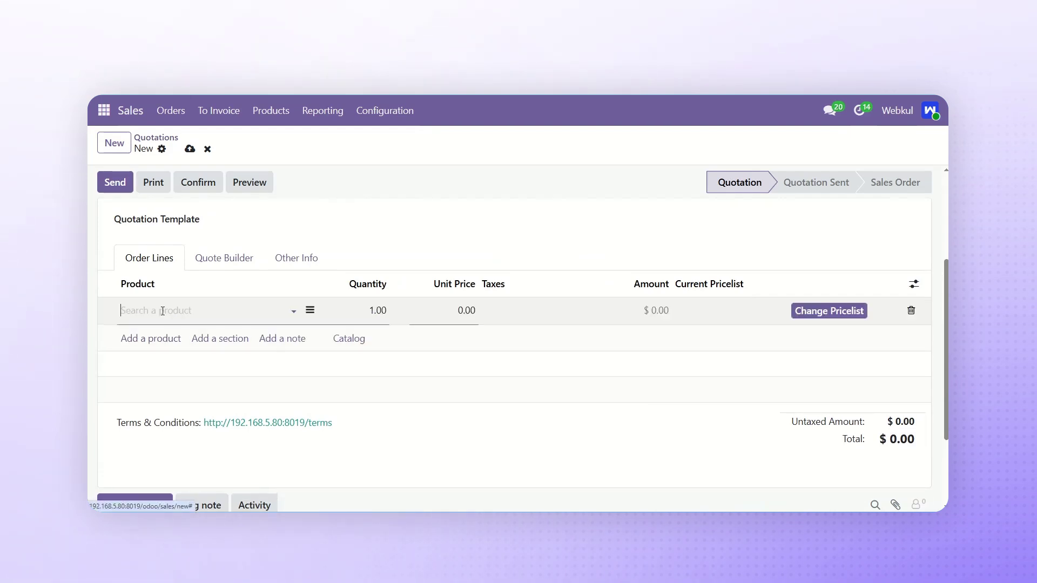
pyautogui.click(154, 310)
pyautogui.click(164, 352)
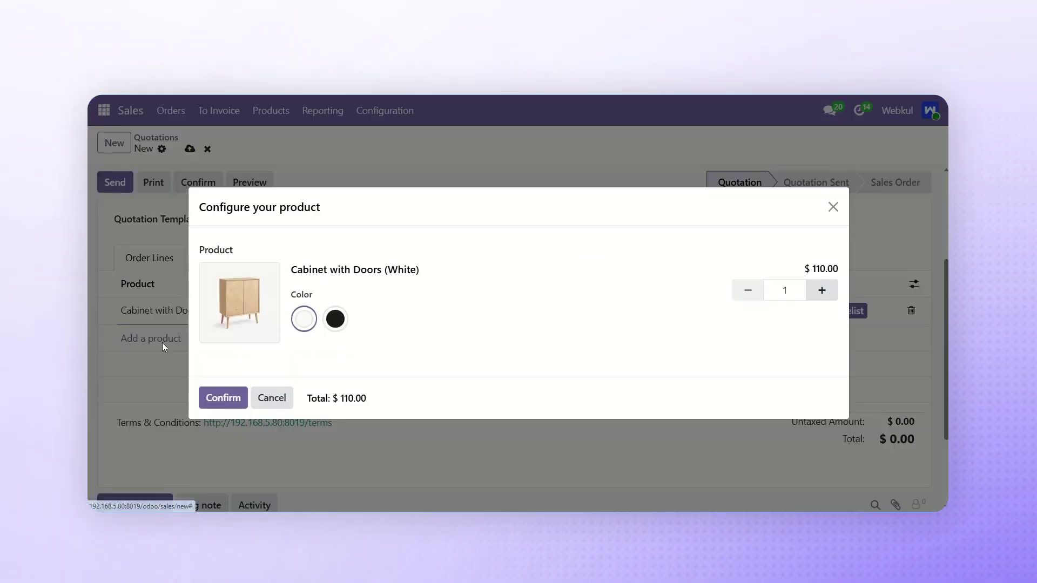
pyautogui.click(223, 399)
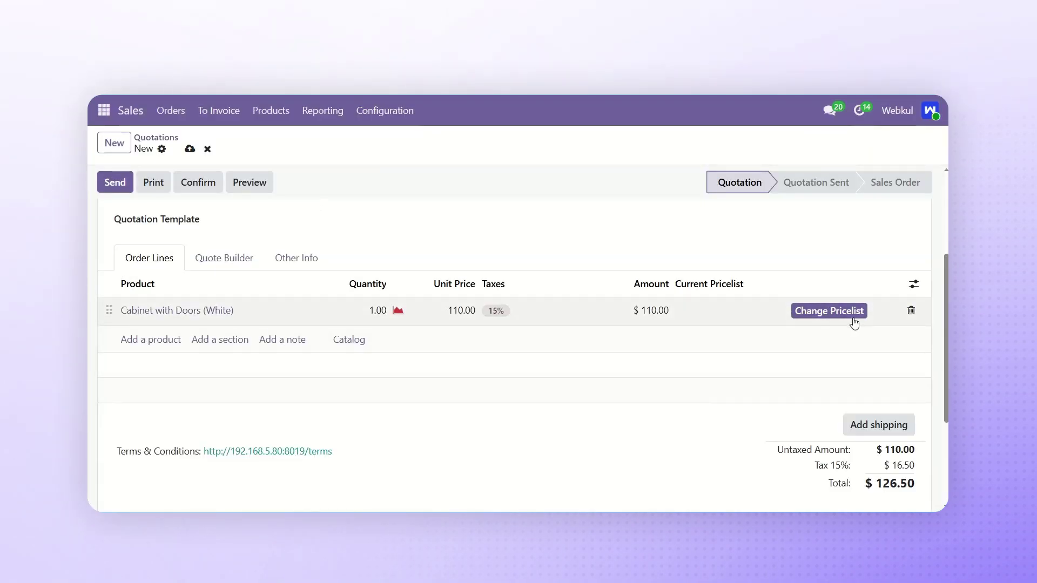
# Add the Cable Management Box (FURN_5555) as the second order line
pyautogui.click(153, 344)
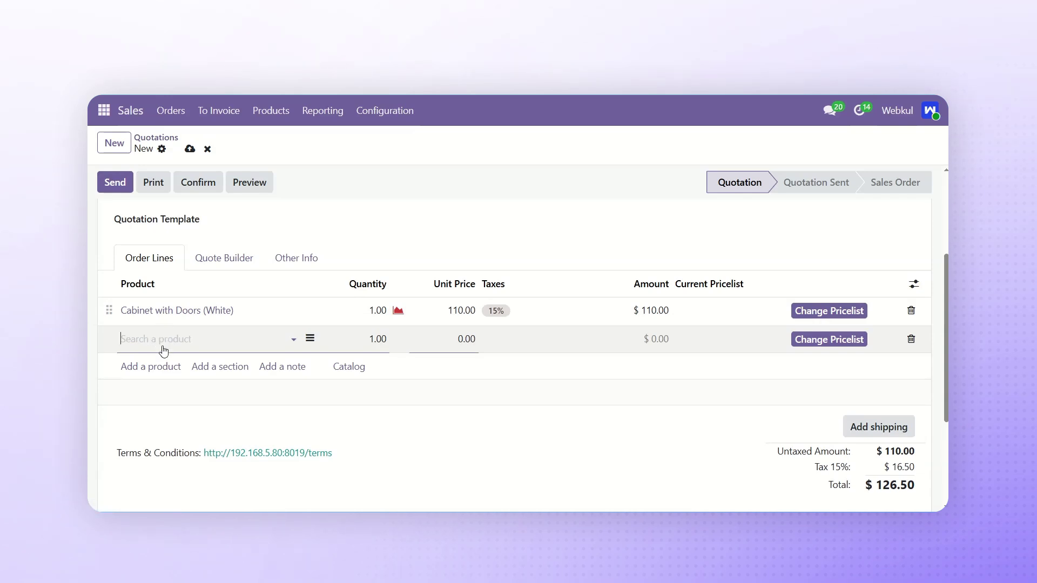
pyautogui.click(161, 341)
pyautogui.click(210, 208)
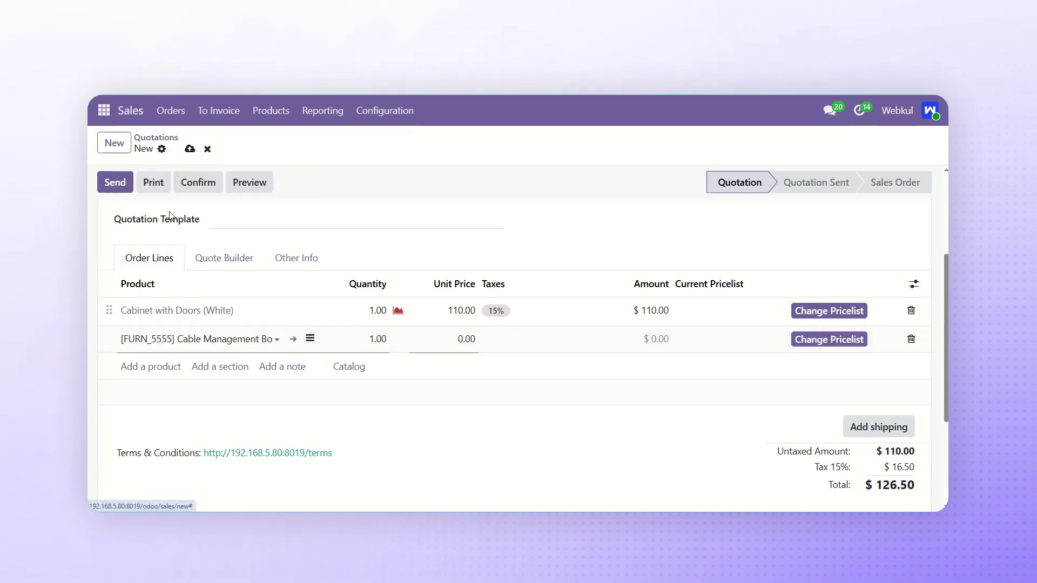
# Add Customizable Desk in White with Steel legs as the third order line and save the quotation
pyautogui.click(146, 368)
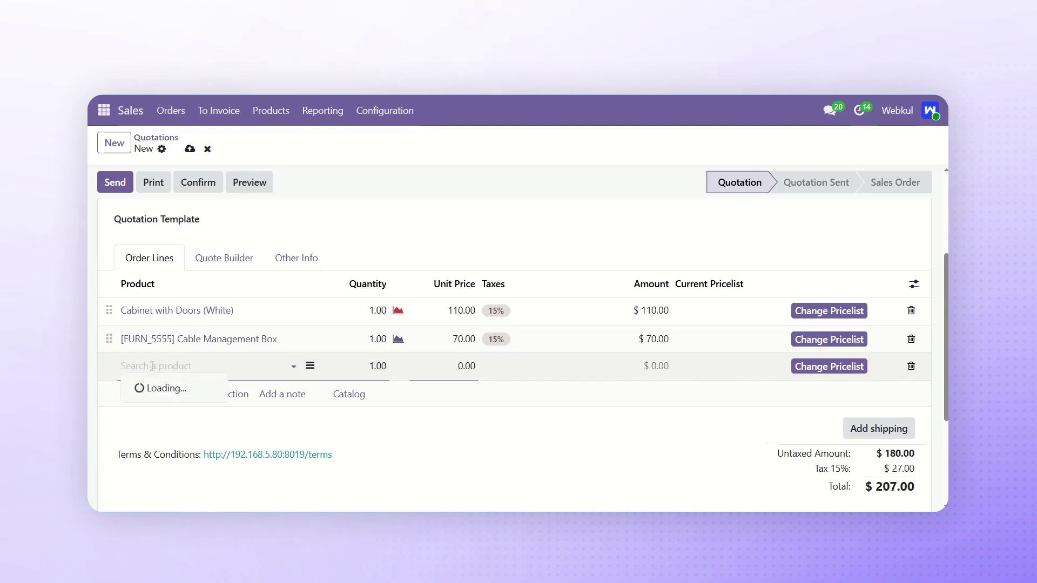
pyautogui.click(151, 365)
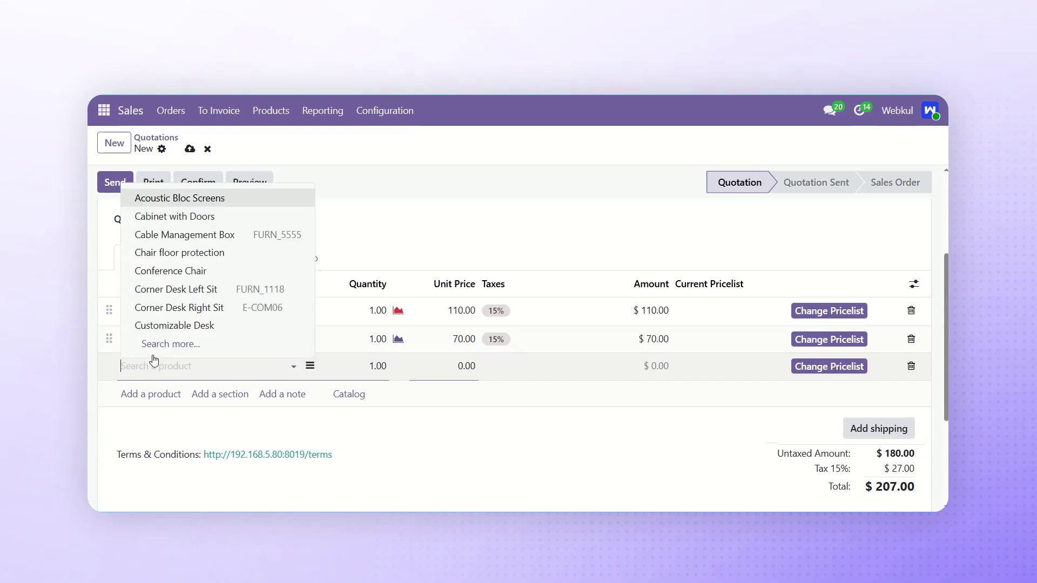
pyautogui.click(154, 326)
pyautogui.click(237, 469)
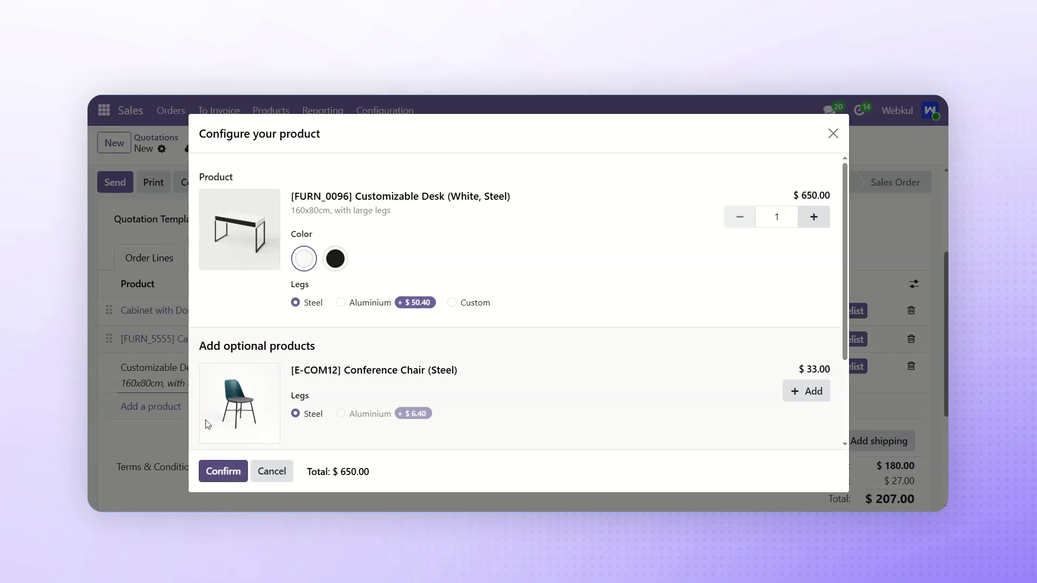
pyautogui.click(189, 150)
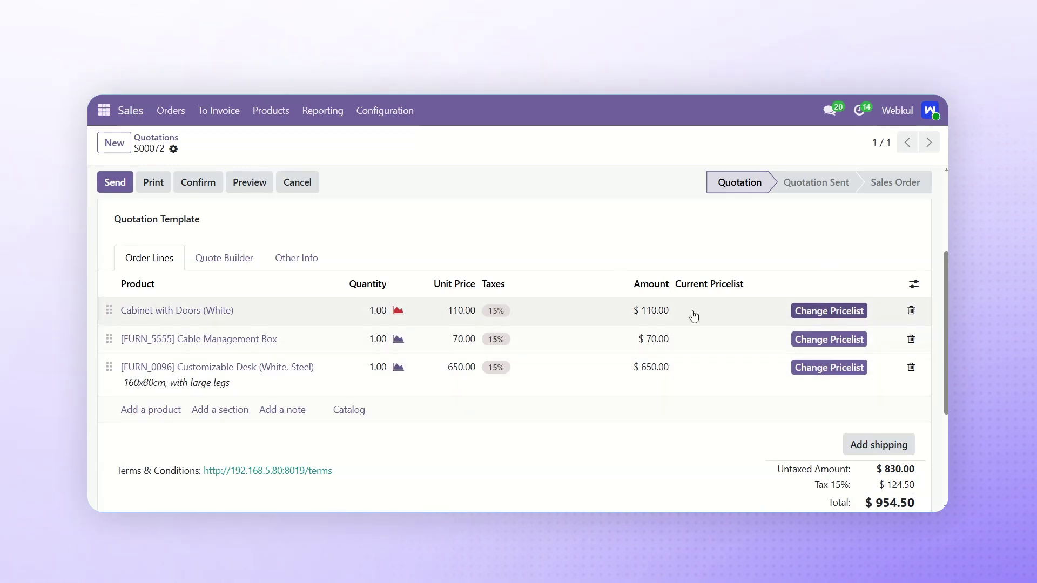
# Apply the VIP pricelist (USD) to the Cabinet with Doors order line
pyautogui.click(804, 318)
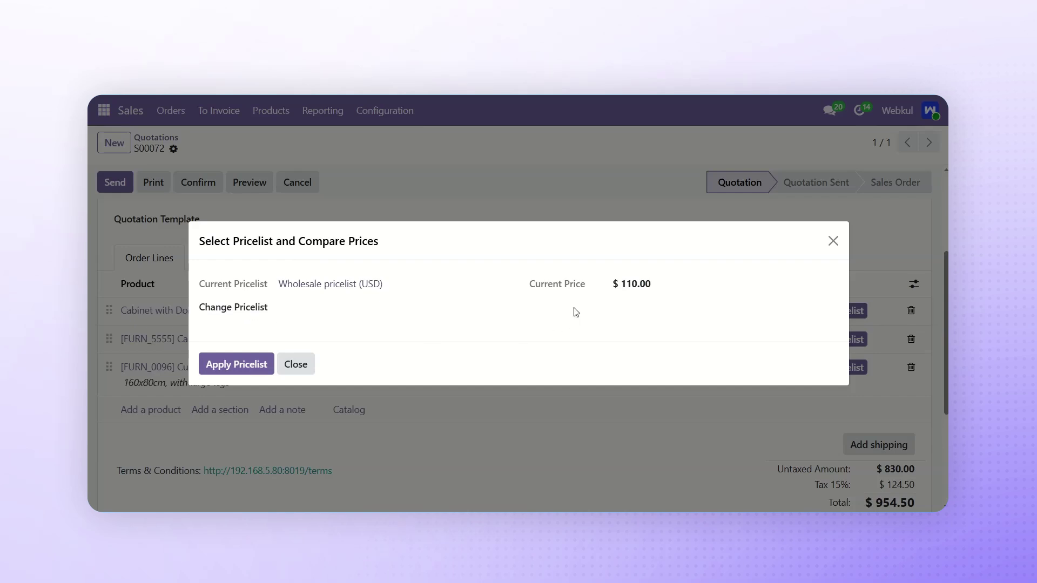
pyautogui.click(313, 314)
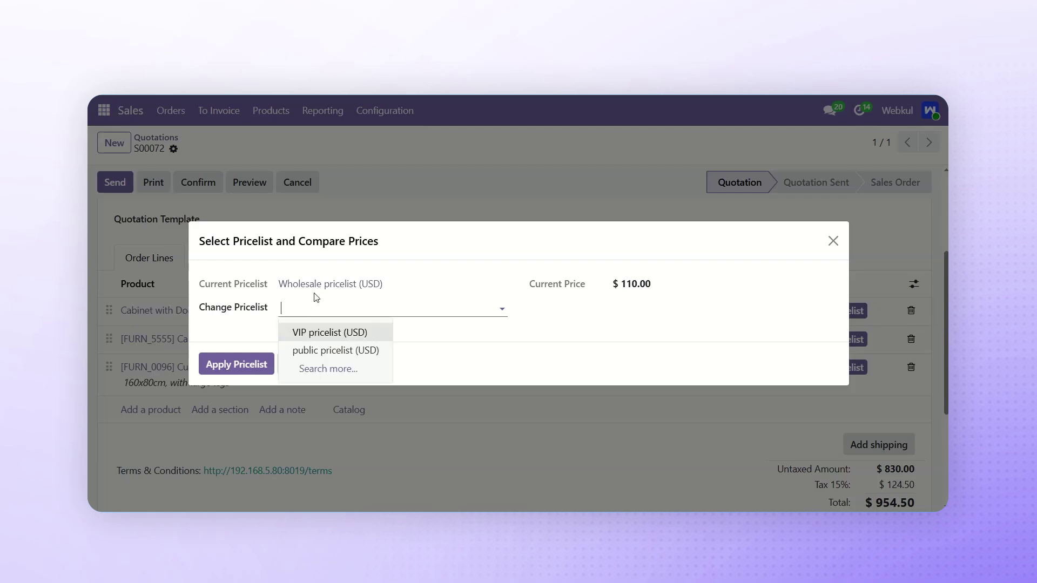
pyautogui.click(314, 333)
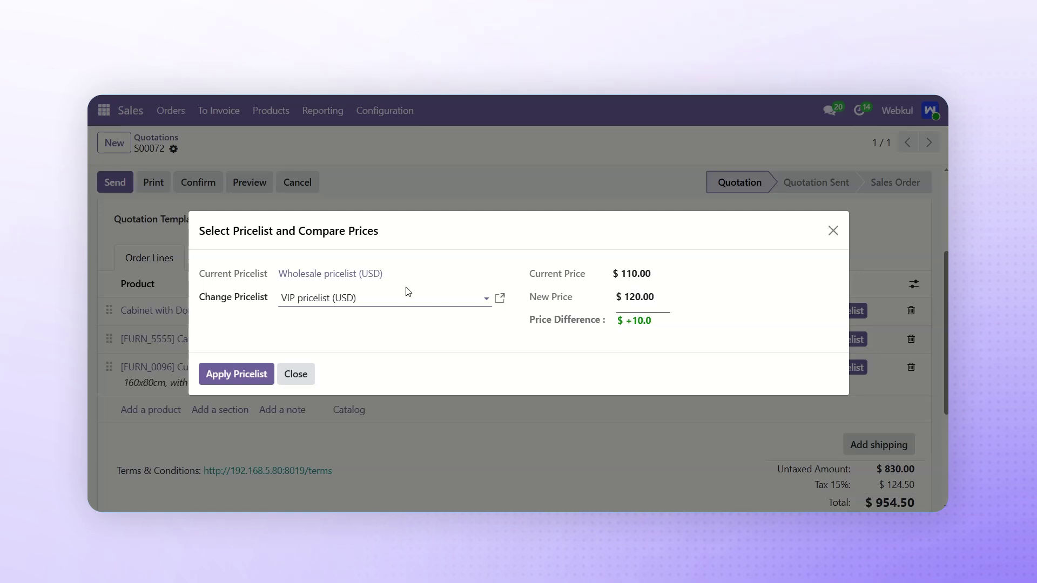
pyautogui.click(253, 377)
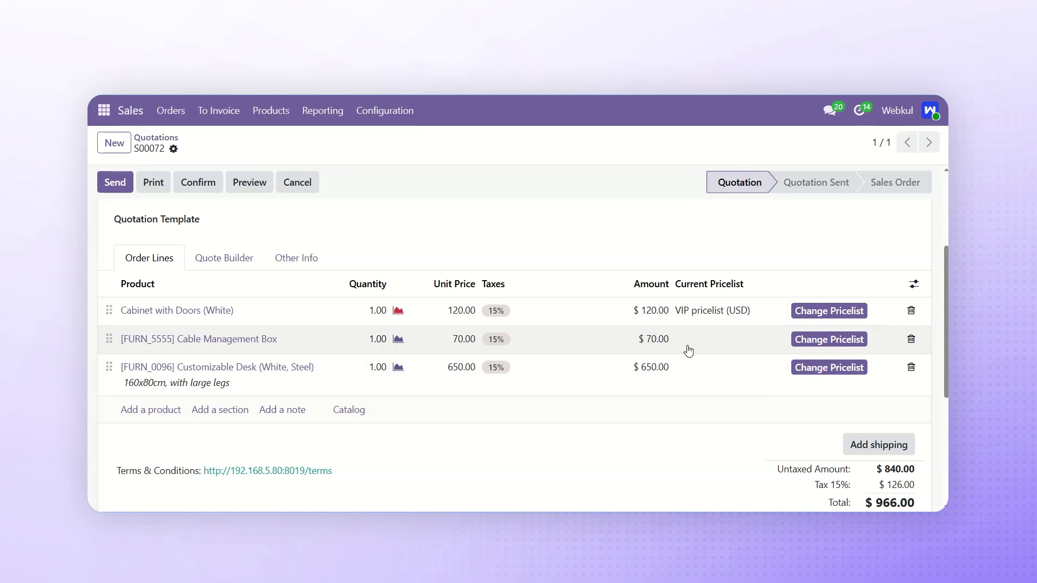
# Apply the public pricelist (USD) to the Customizable Desk order line
pyautogui.click(807, 373)
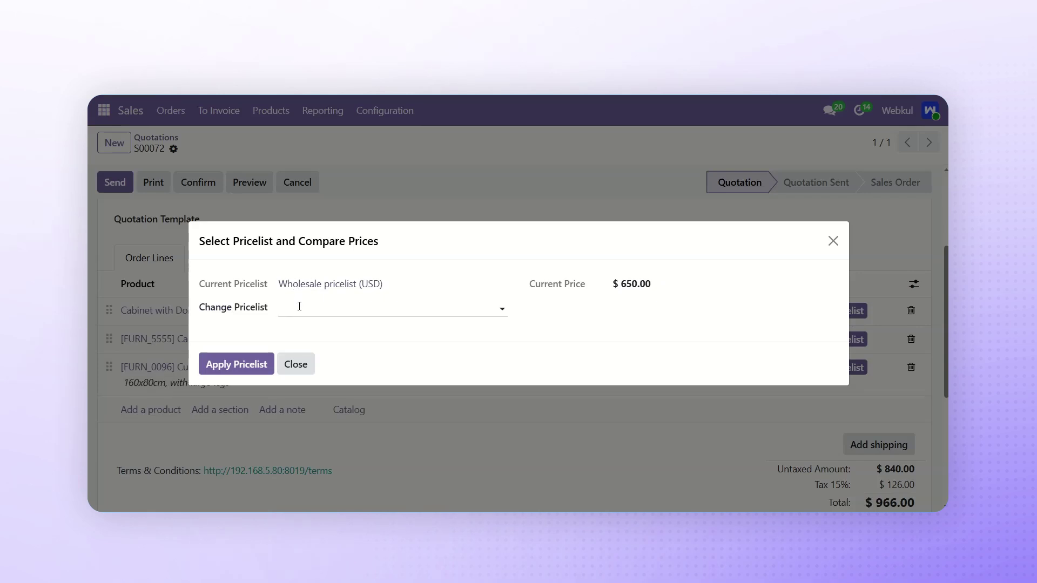
pyautogui.click(290, 301)
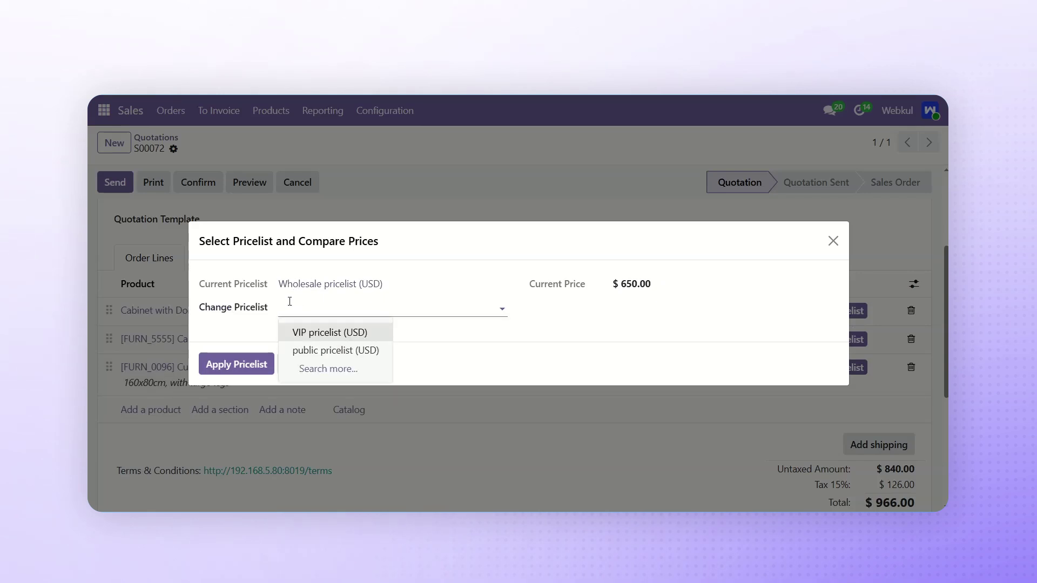
pyautogui.click(304, 350)
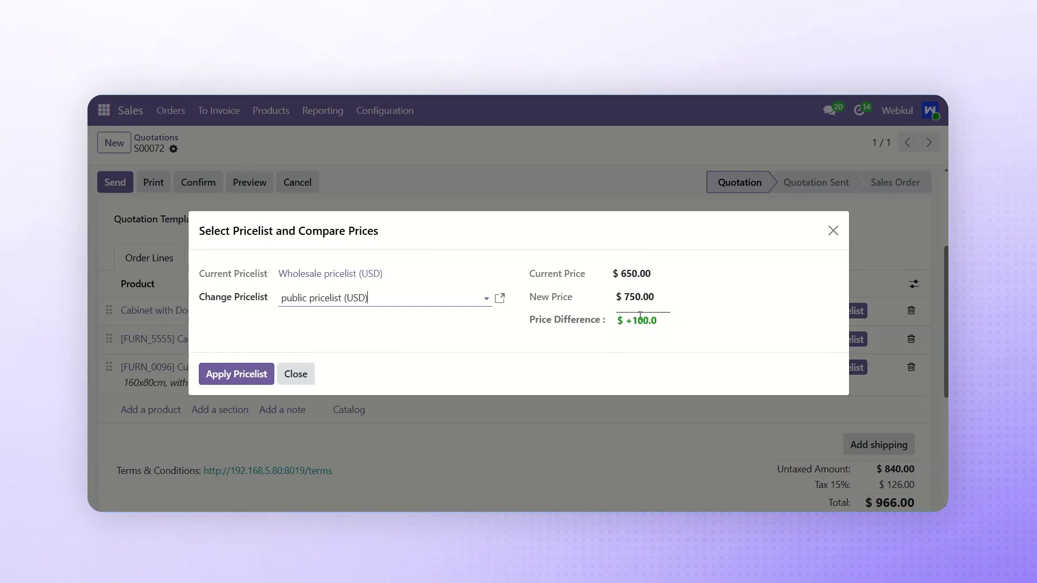
pyautogui.click(251, 375)
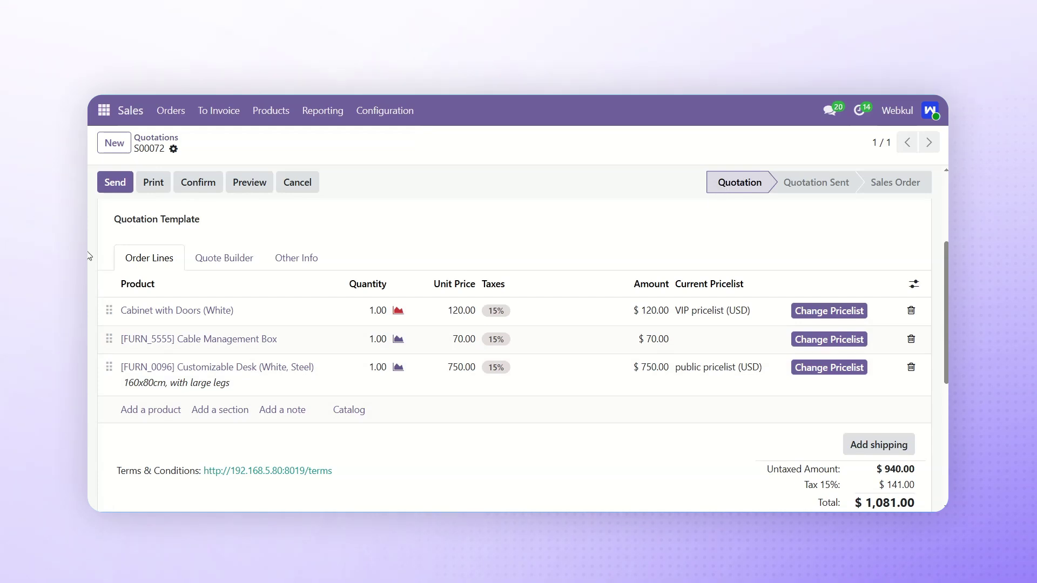
# Send the quotation to the customer by email with its PDF attached
pyautogui.click(116, 188)
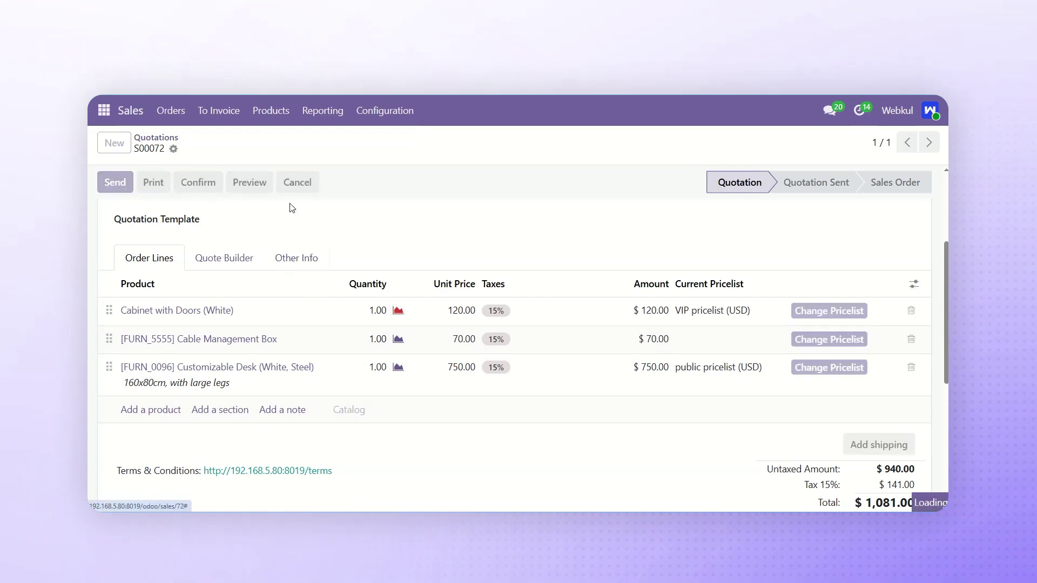
pyautogui.click(325, 171)
pyautogui.click(322, 209)
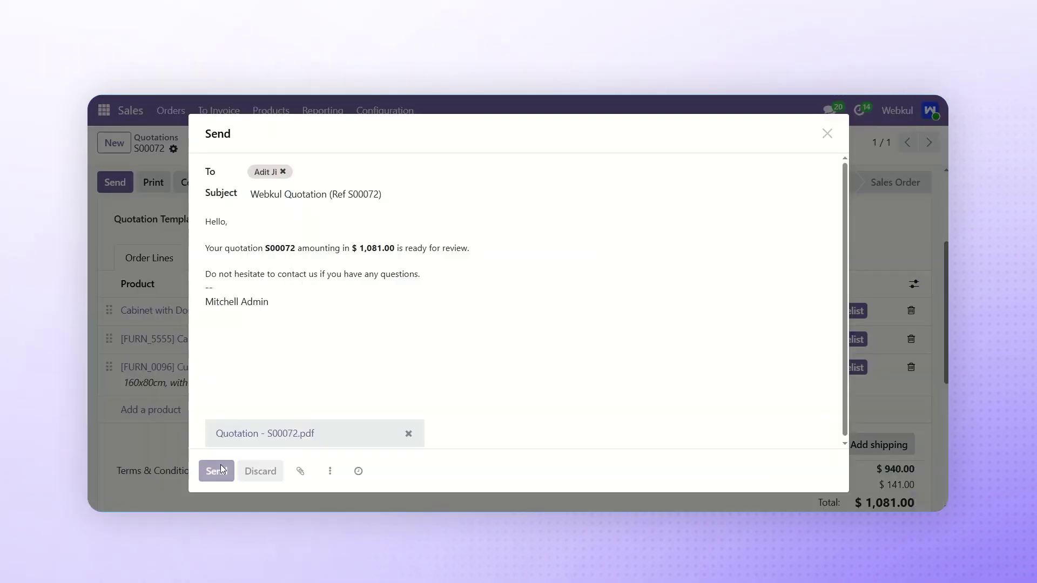
pyautogui.click(218, 471)
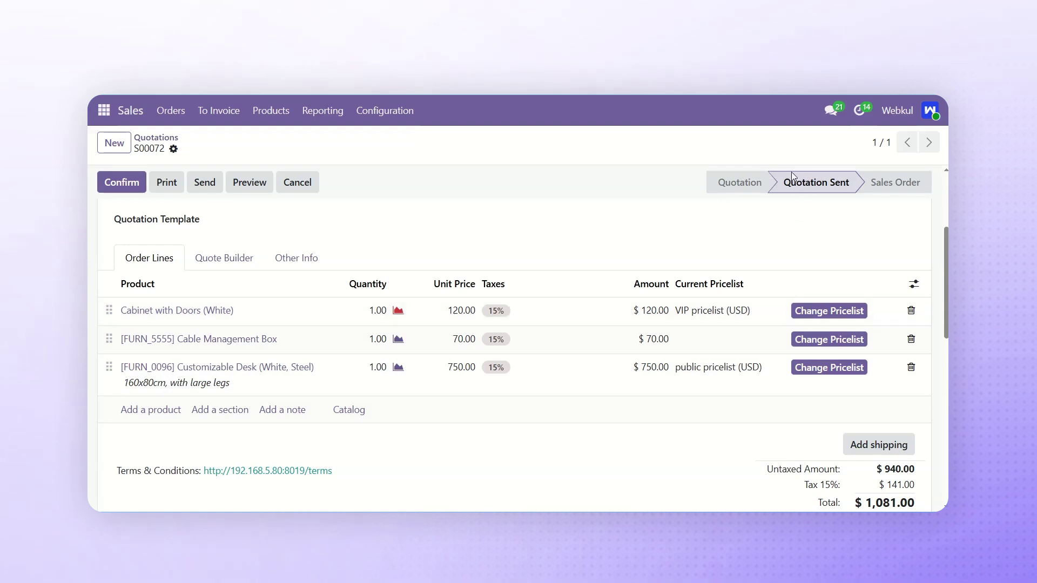
# Apply the public pricelist (USD) to the Cable Management Box order line
pyautogui.scroll(-2, 772, 251)
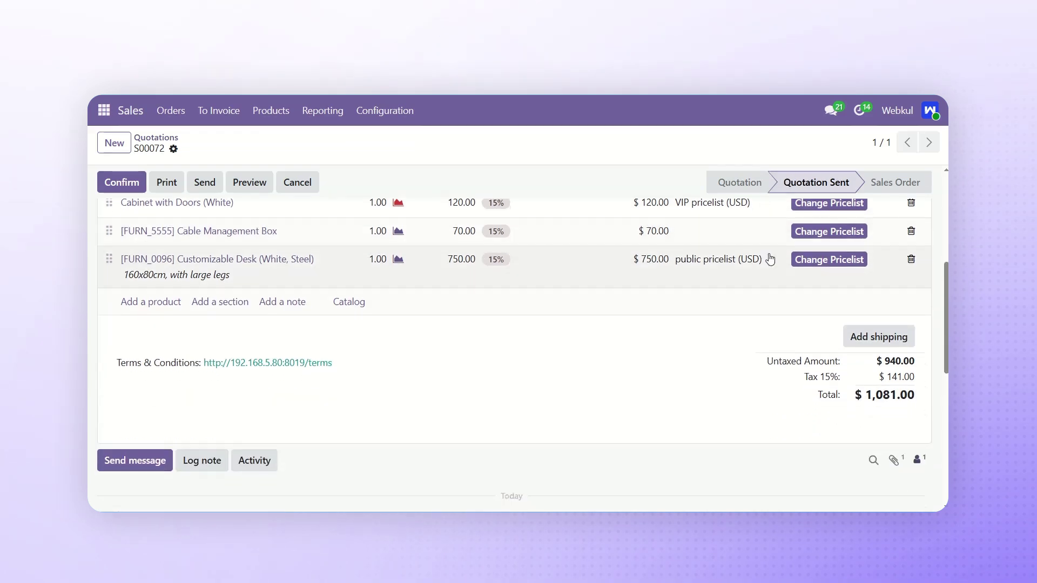
pyautogui.click(796, 232)
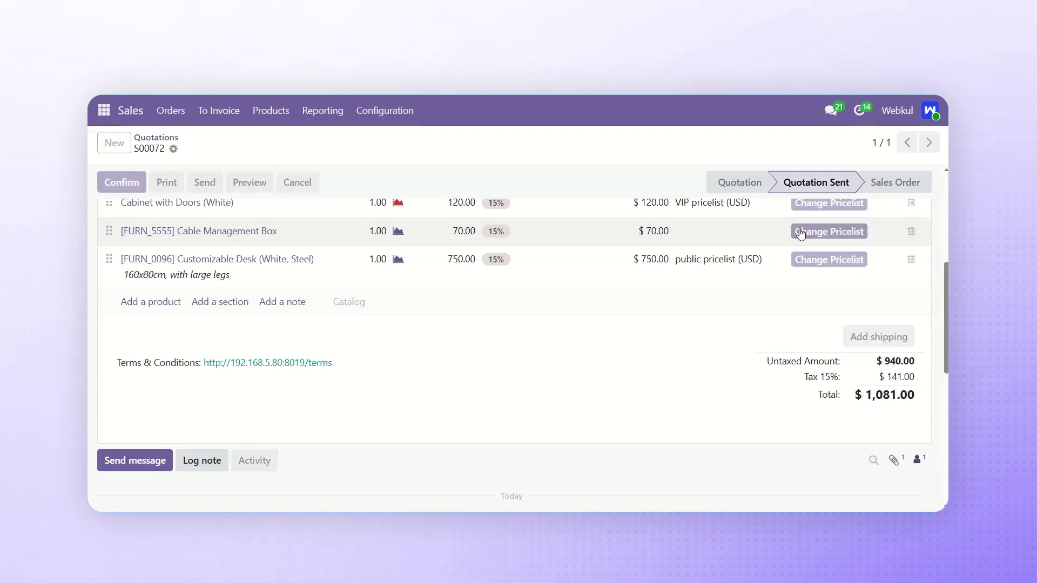
pyautogui.click(297, 306)
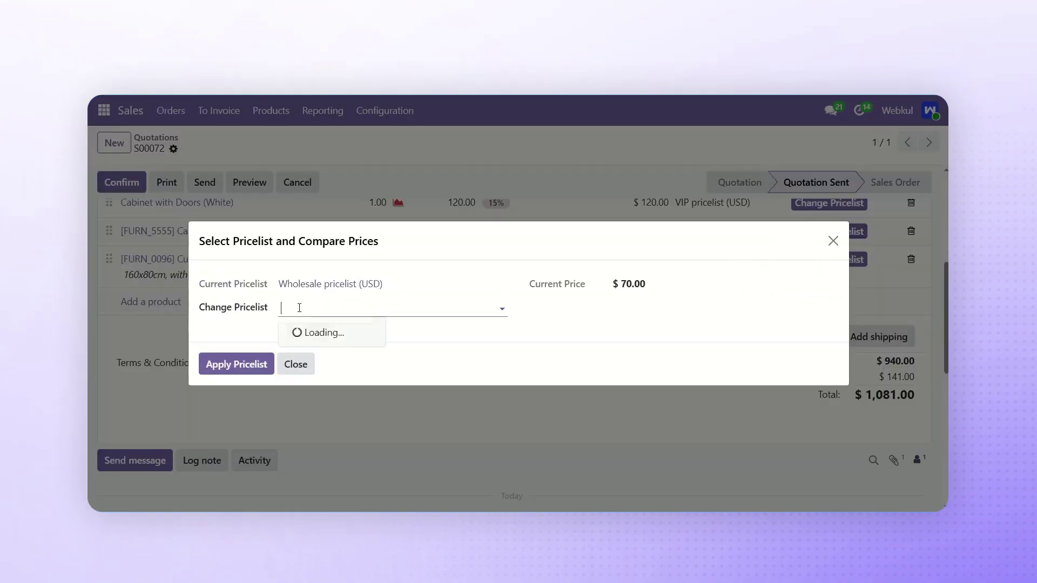
pyautogui.click(319, 352)
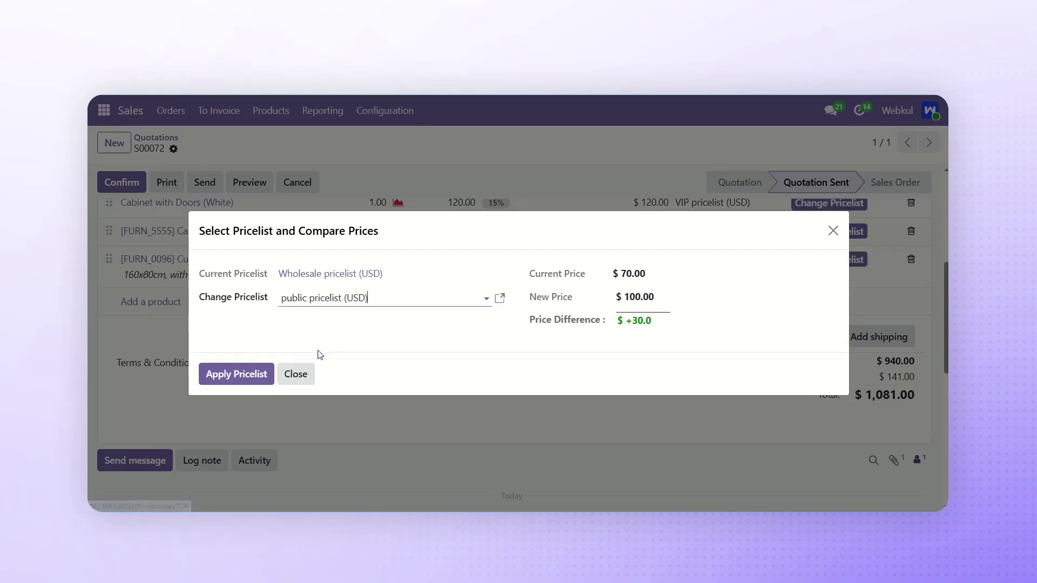
pyautogui.click(231, 374)
# Change the Customizable Desk order line to the Wholesale pricelist (USD)
pyautogui.scroll(2, 403, 389)
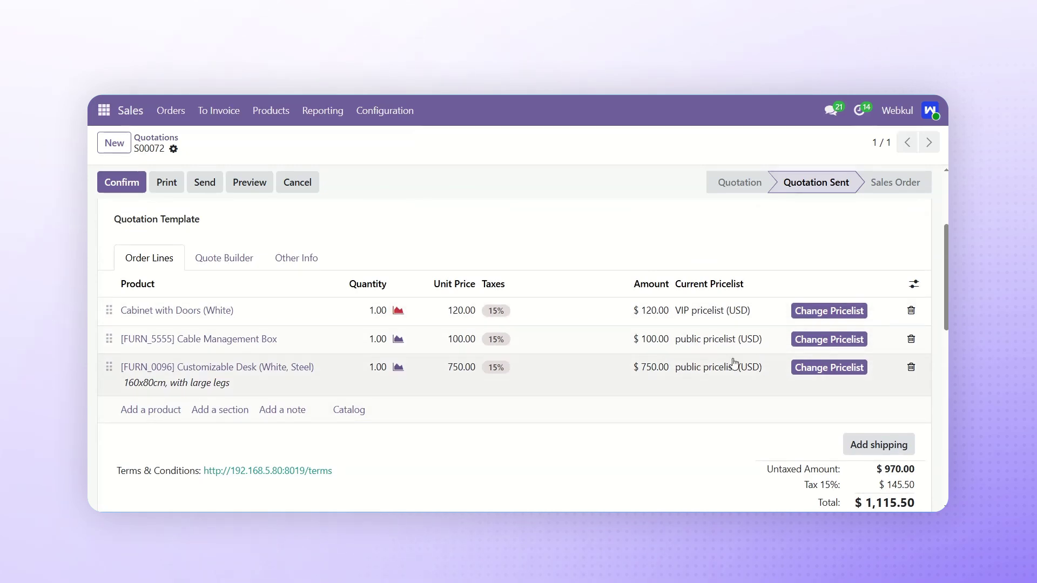
pyautogui.click(805, 376)
pyautogui.click(300, 308)
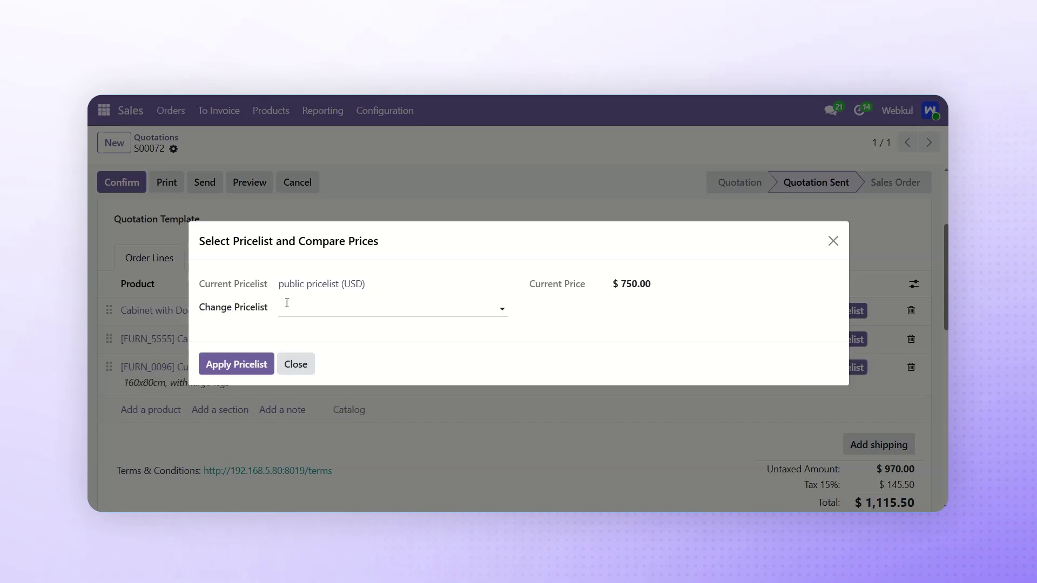
pyautogui.click(313, 333)
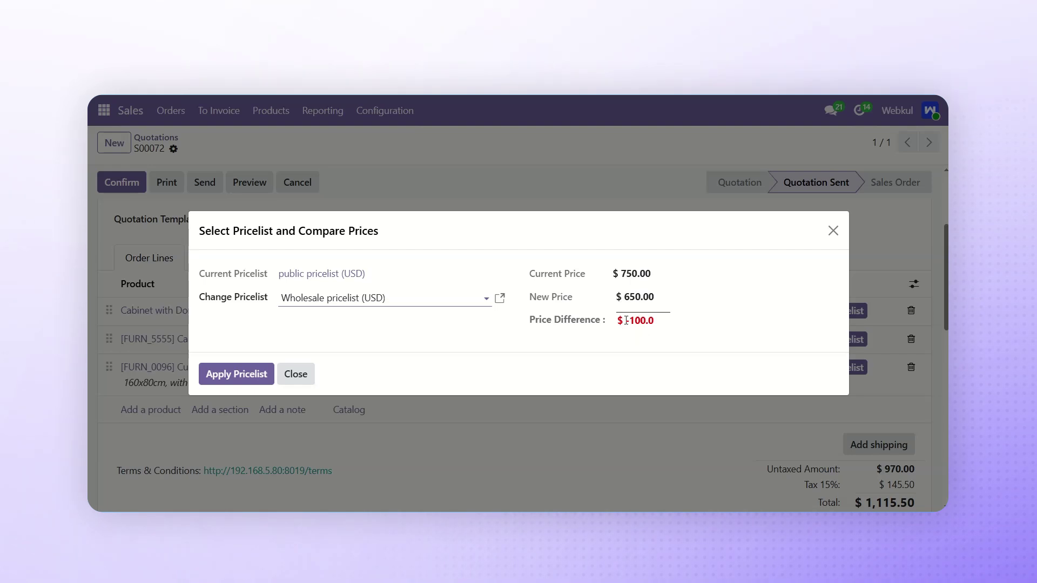
pyautogui.click(236, 373)
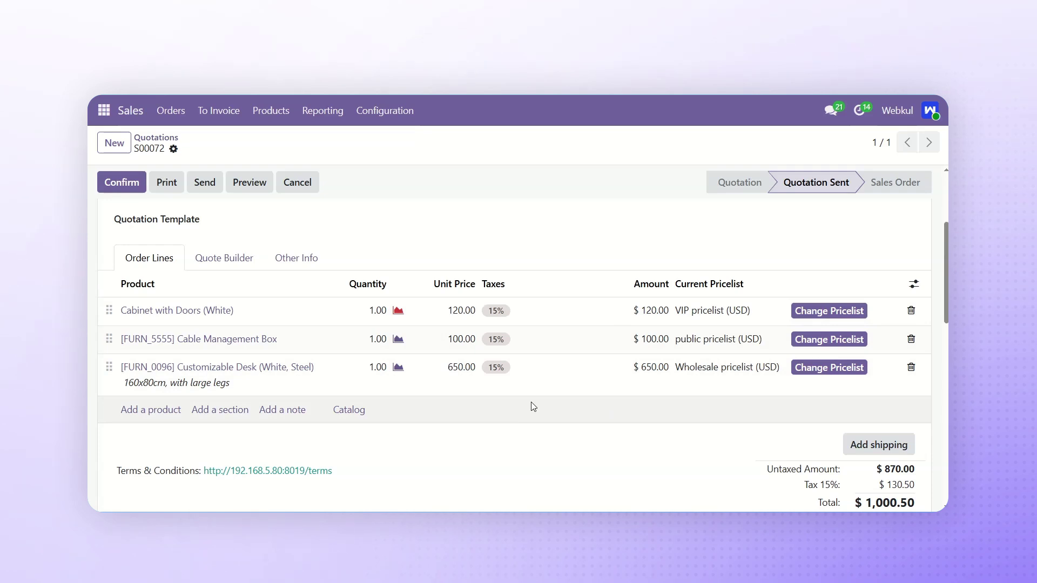
# Set the quotation's overall pricelist to VIP pricelist (USD) and request a price update for all order lines
pyautogui.scroll(3, 530, 406)
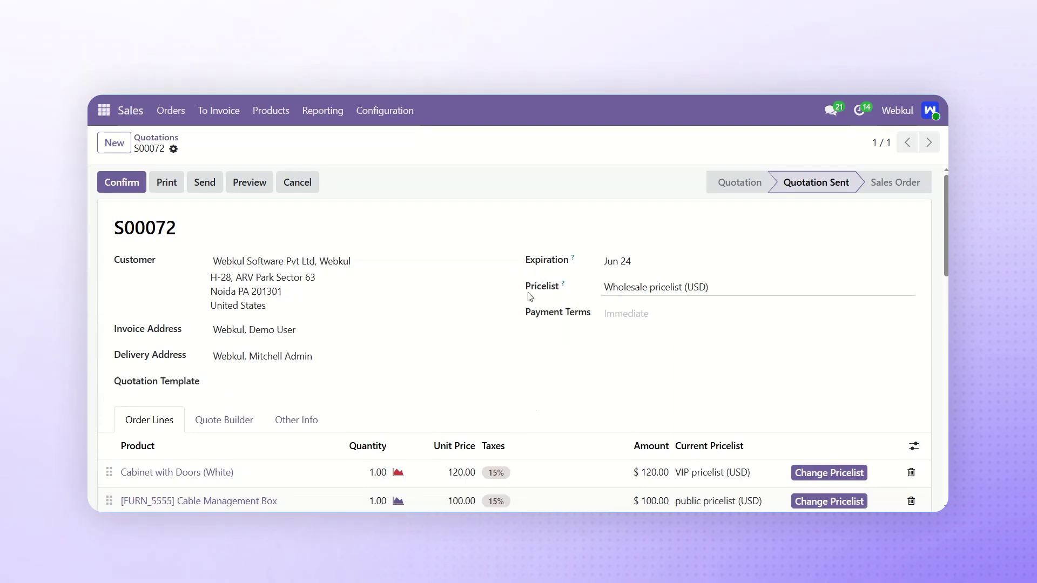
pyautogui.click(645, 289)
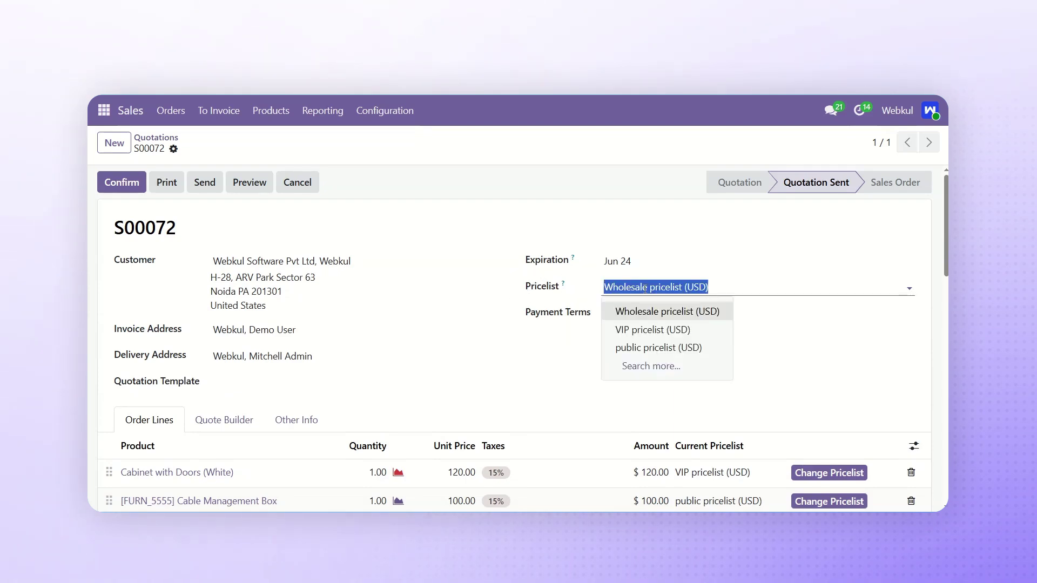
pyautogui.click(652, 331)
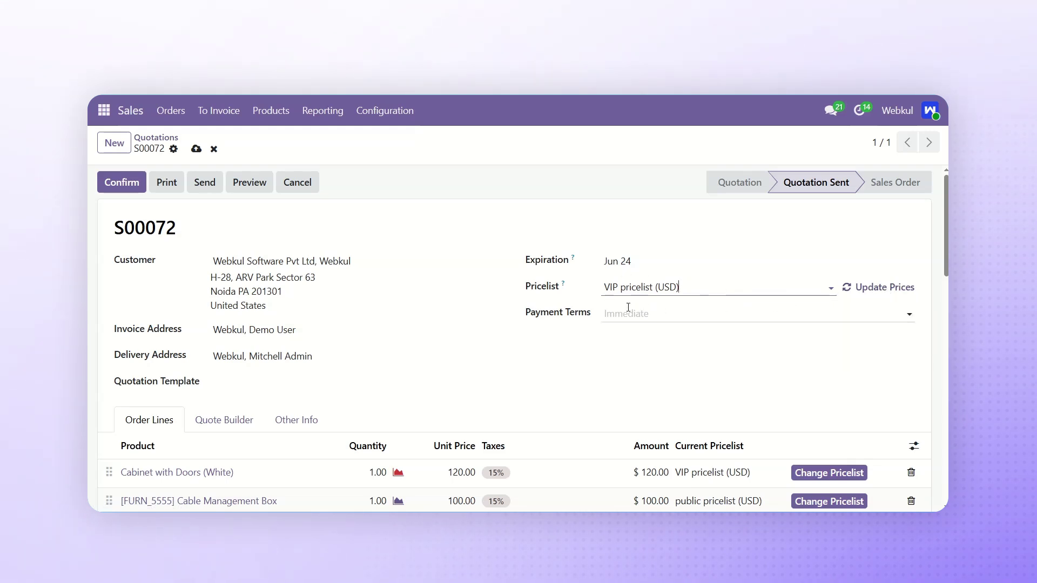
pyautogui.scroll(-2, 625, 308)
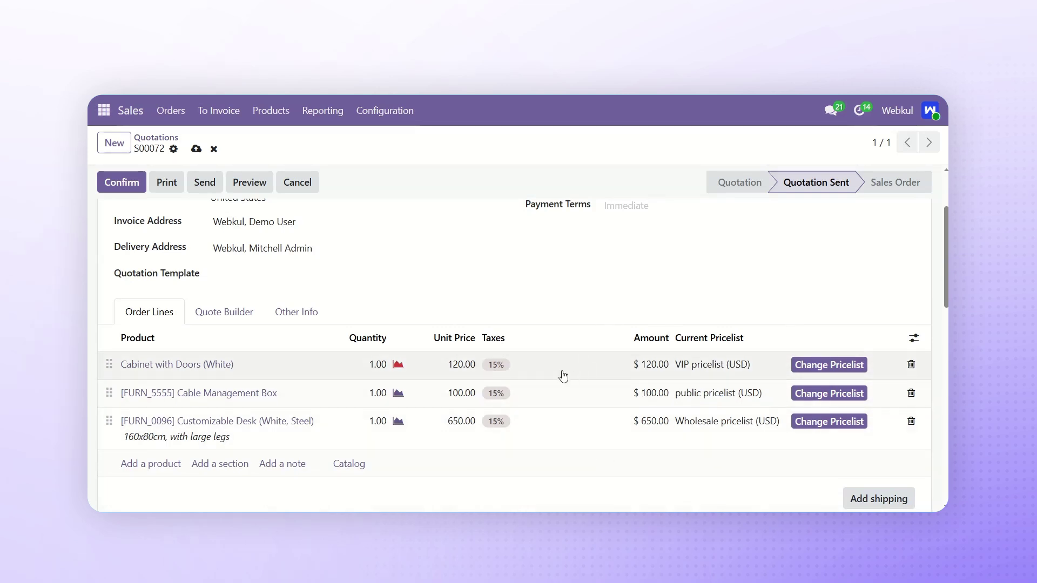
pyautogui.scroll(2, 696, 316)
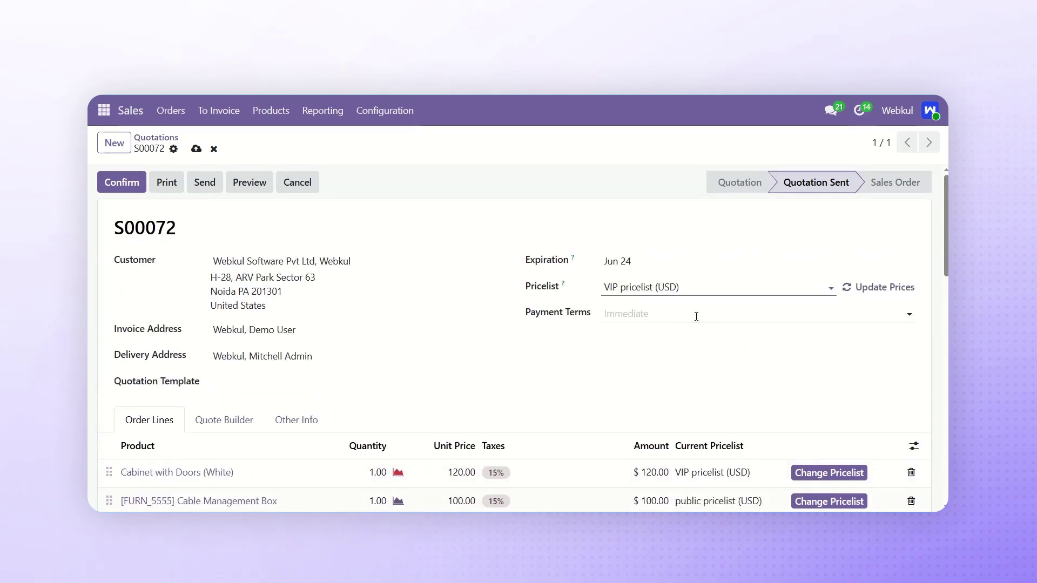
pyautogui.click(861, 291)
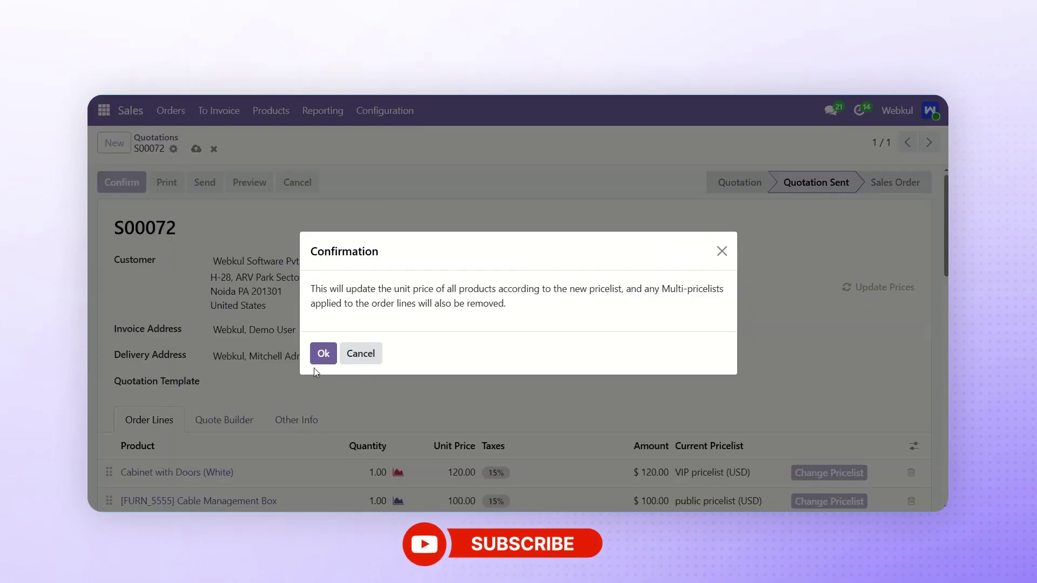